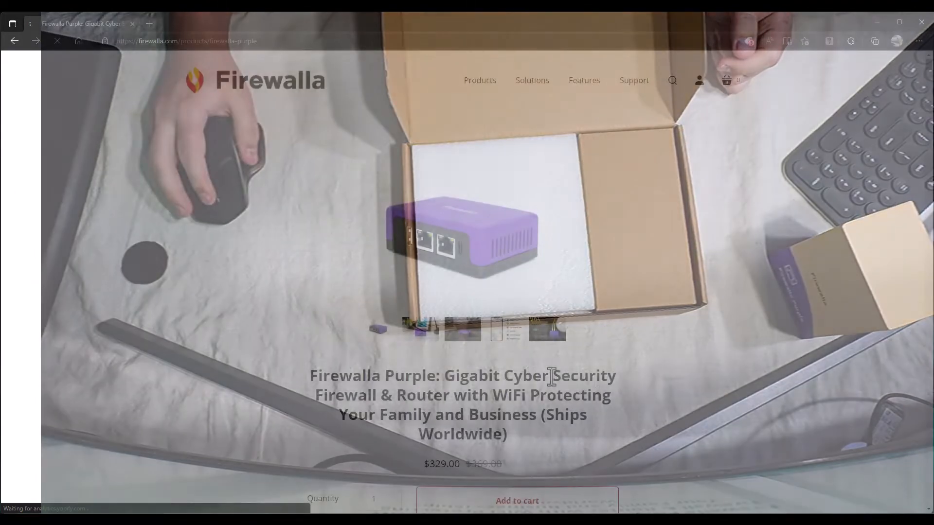
pyautogui.scroll(-1, 695, 364)
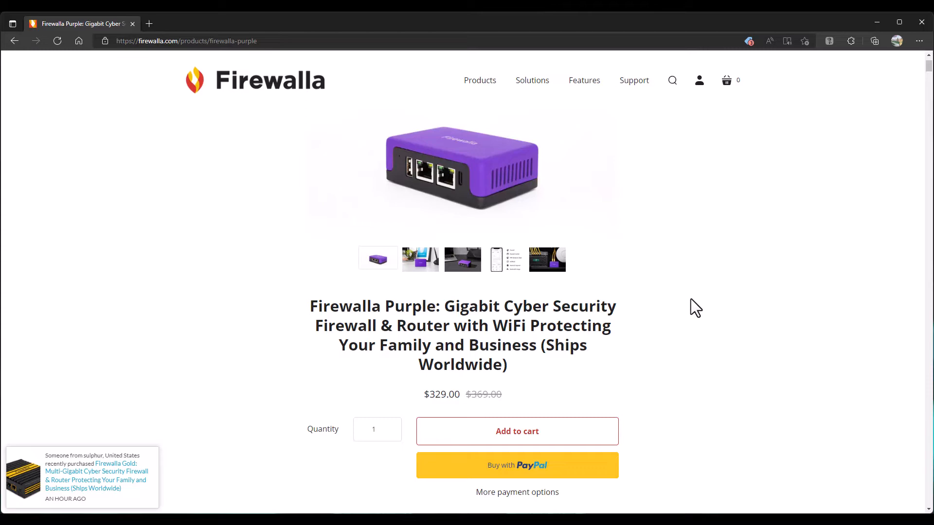
pyautogui.scroll(-5, 690, 298)
pyautogui.scroll(-5, 691, 295)
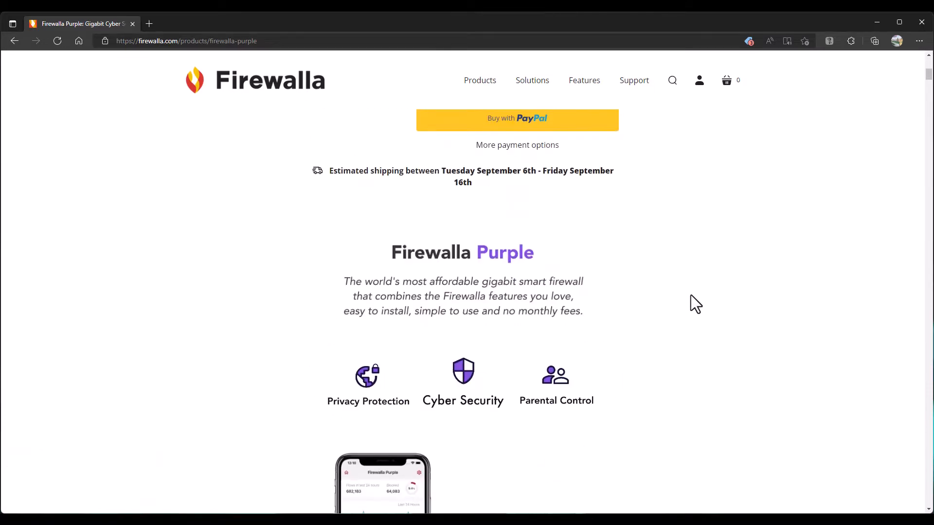
pyautogui.scroll(-3, 694, 304)
pyautogui.scroll(-4, 696, 304)
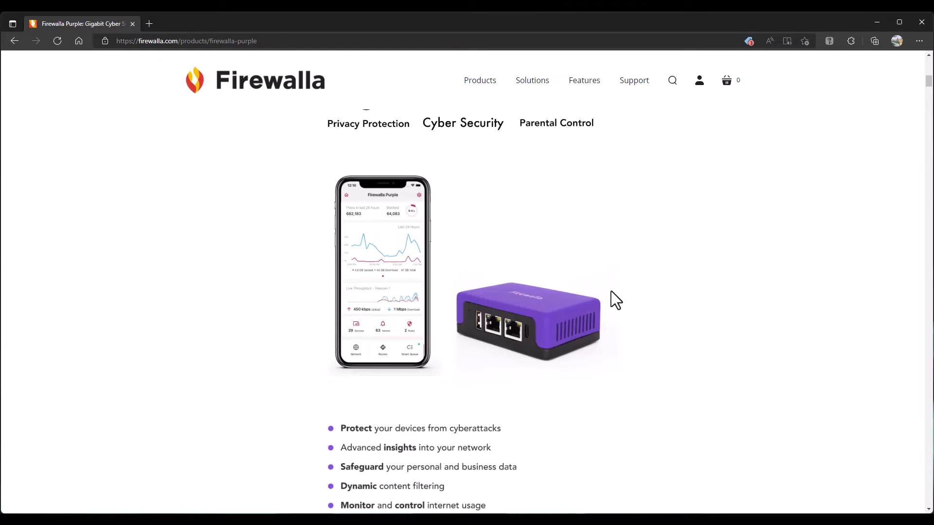
pyautogui.scroll(-4, 612, 304)
pyautogui.scroll(-2, 612, 303)
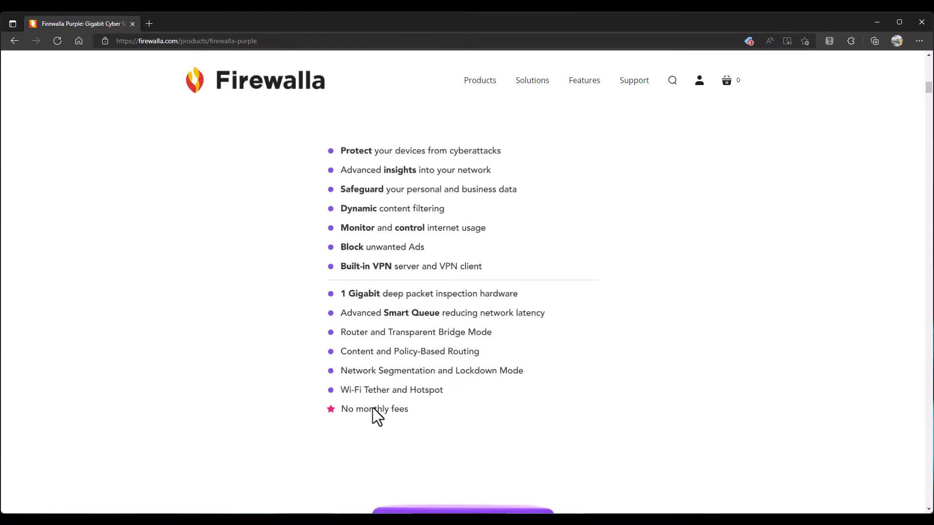
pyautogui.scroll(8, 375, 410)
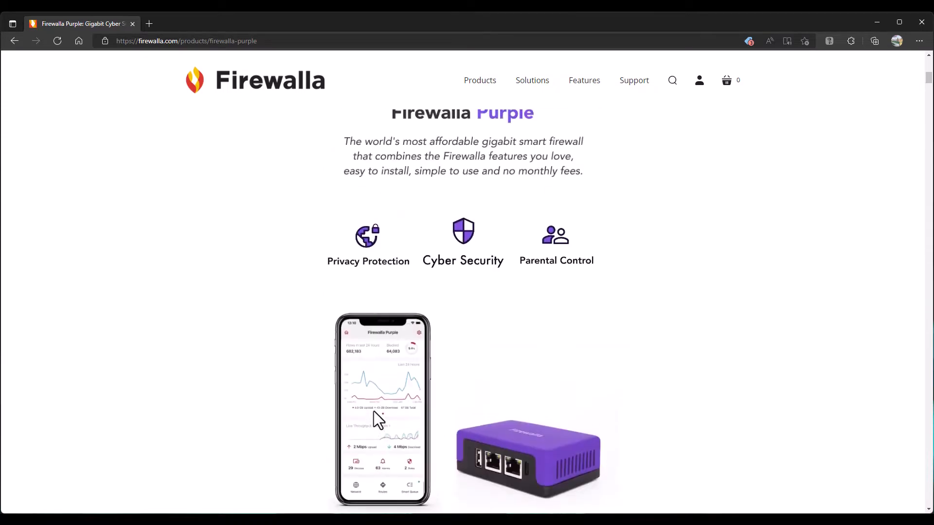
pyautogui.scroll(5, 374, 411)
# - Navigate to the Firewalla Gold product page from the Products menu
pyautogui.click(480, 81)
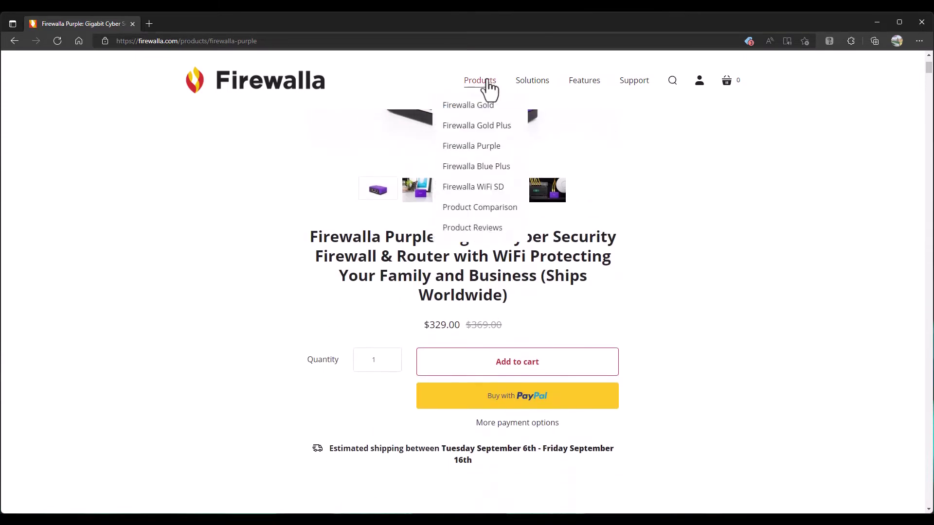
pyautogui.click(475, 106)
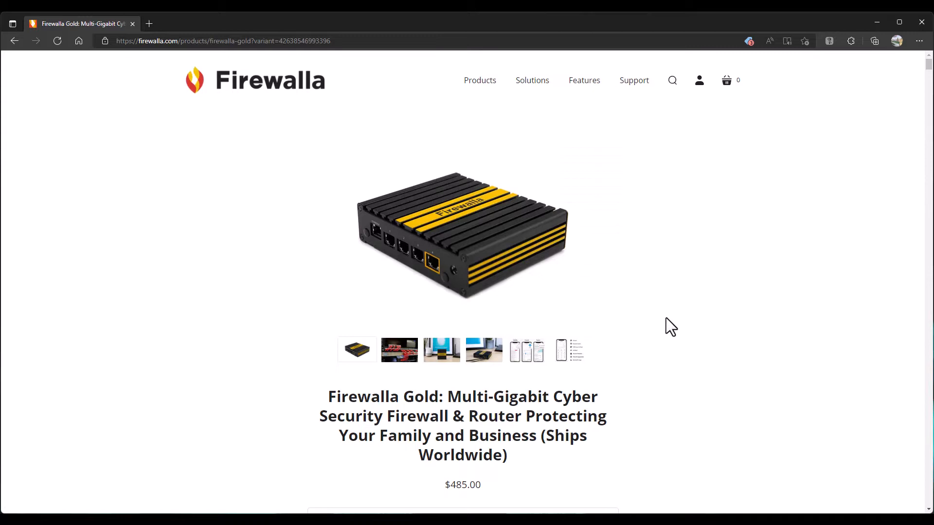
pyautogui.scroll(-3, 666, 314)
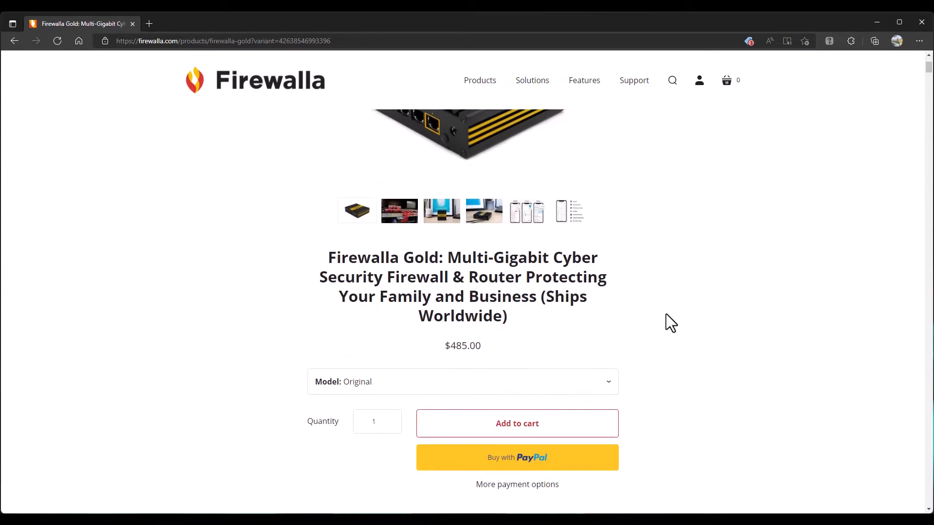
pyautogui.scroll(-2, 666, 314)
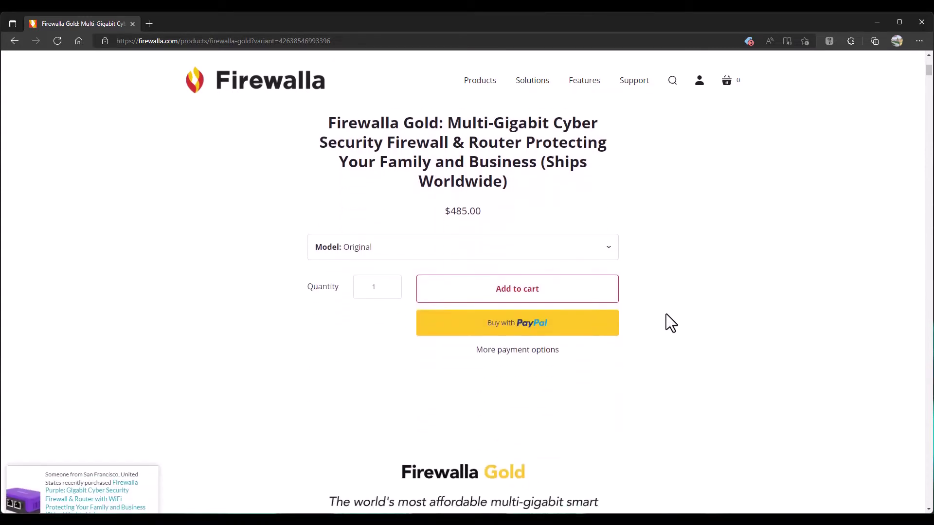
# - Select the Rev B model at $518.00, briefly comparing it with the Original model
pyautogui.click(609, 247)
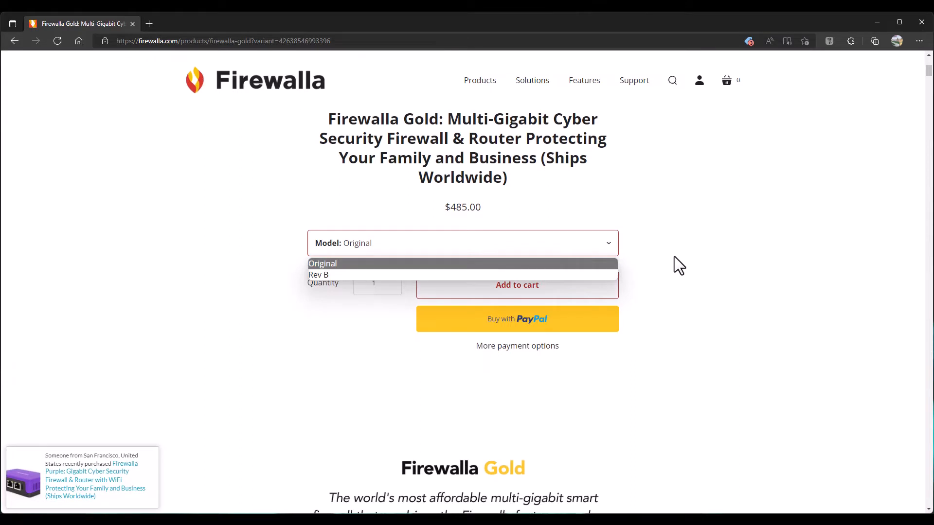
pyautogui.click(560, 274)
pyautogui.click(580, 248)
pyautogui.click(570, 264)
pyautogui.click(580, 249)
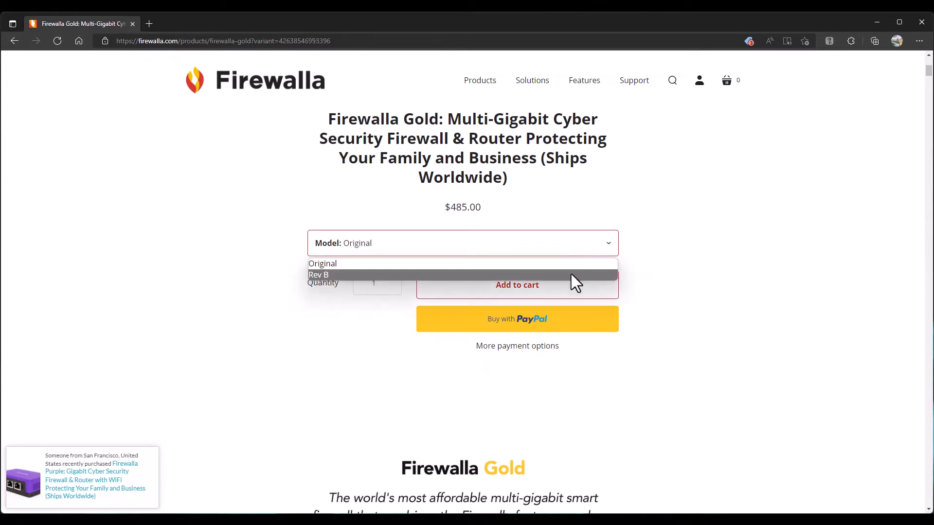
pyautogui.click(571, 273)
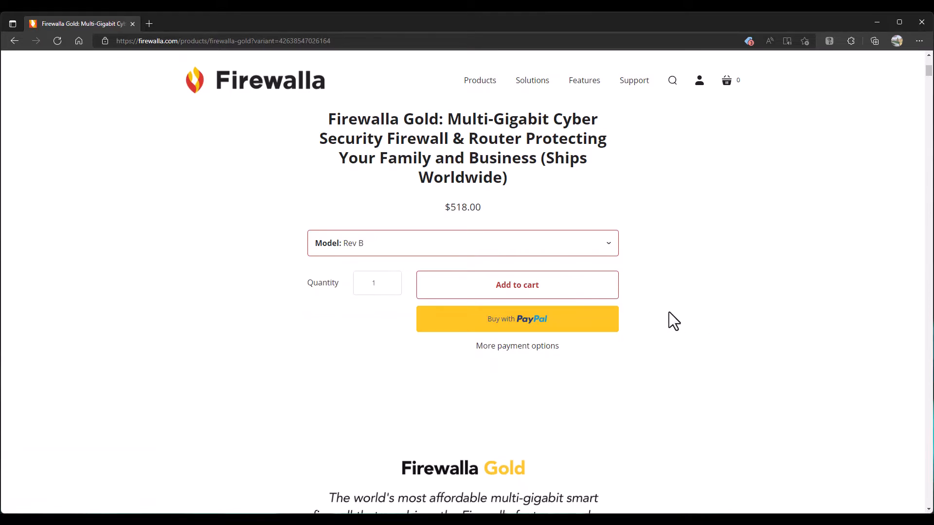
pyautogui.scroll(-3, 669, 310)
pyautogui.scroll(-3, 669, 309)
pyautogui.scroll(-3, 669, 309)
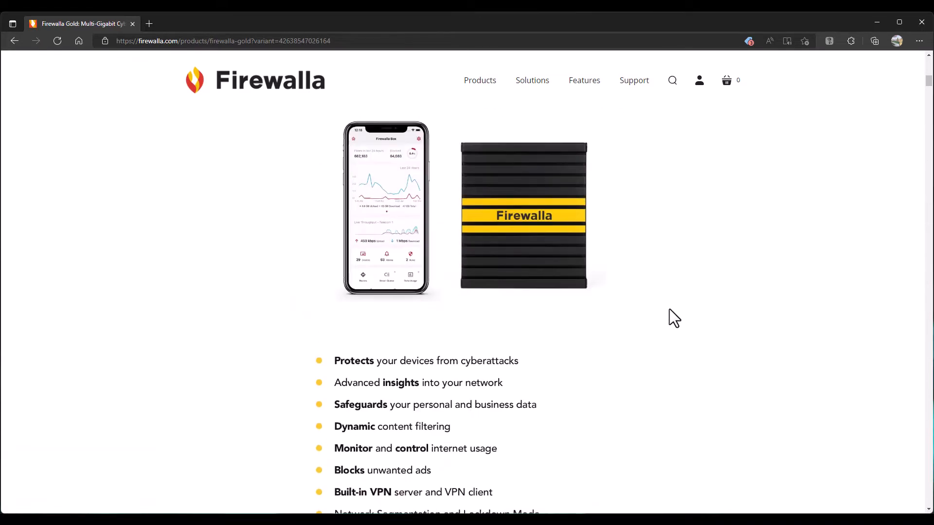
pyautogui.scroll(-2, 669, 309)
pyautogui.scroll(-2, 668, 309)
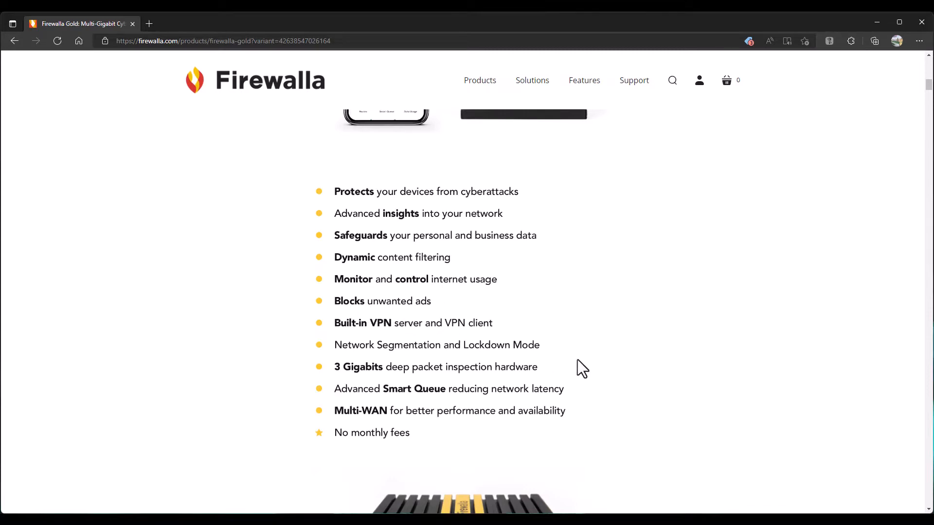
pyautogui.scroll(-4, 652, 365)
pyautogui.scroll(-3, 652, 365)
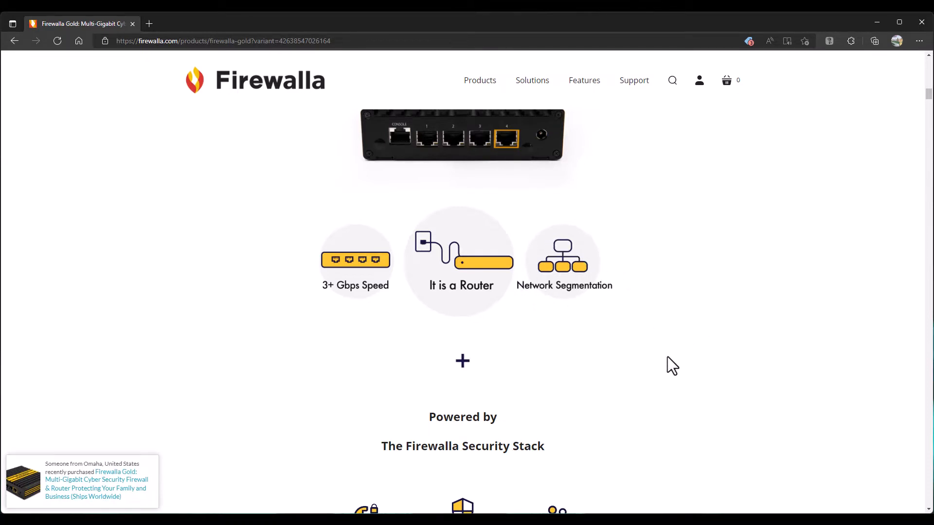
pyautogui.scroll(-3, 673, 365)
pyautogui.scroll(-2, 671, 365)
pyautogui.scroll(-1, 672, 364)
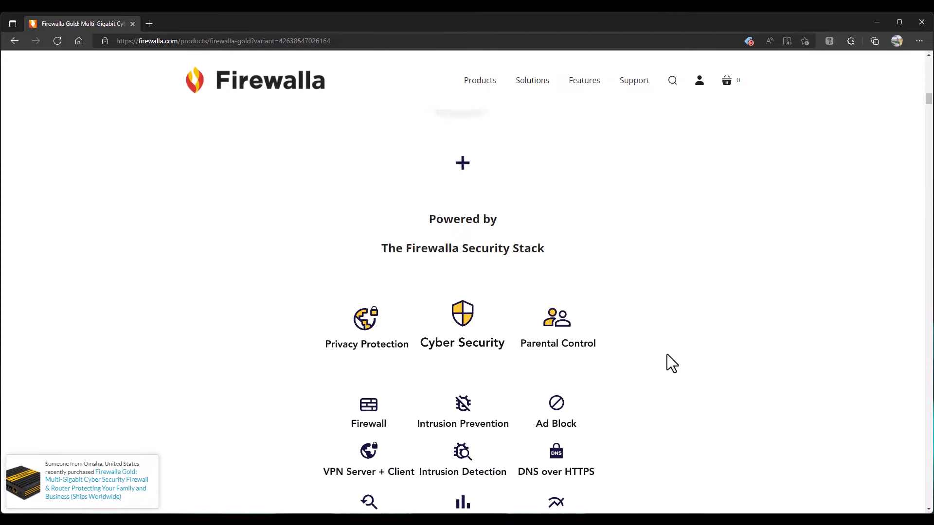
pyautogui.scroll(-1, 673, 365)
pyautogui.scroll(-1, 672, 365)
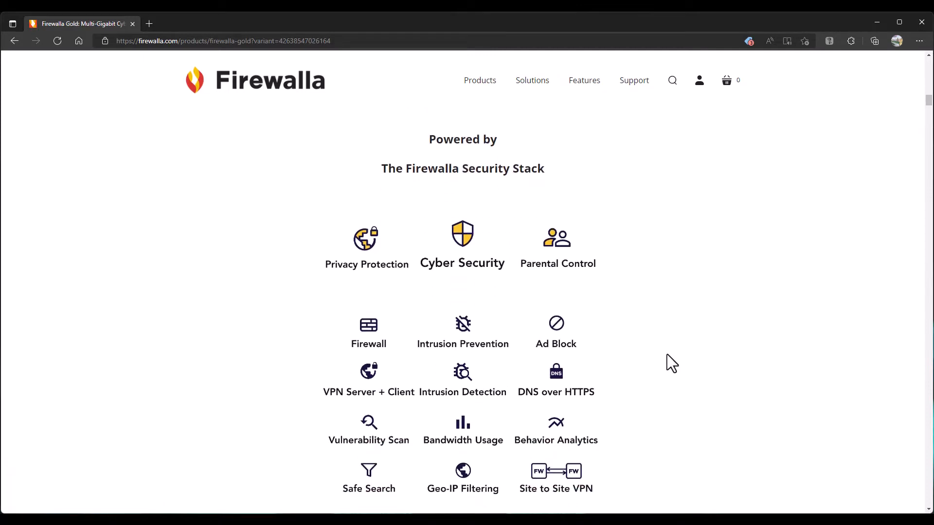
pyautogui.scroll(-1, 672, 365)
pyautogui.scroll(-1, 673, 365)
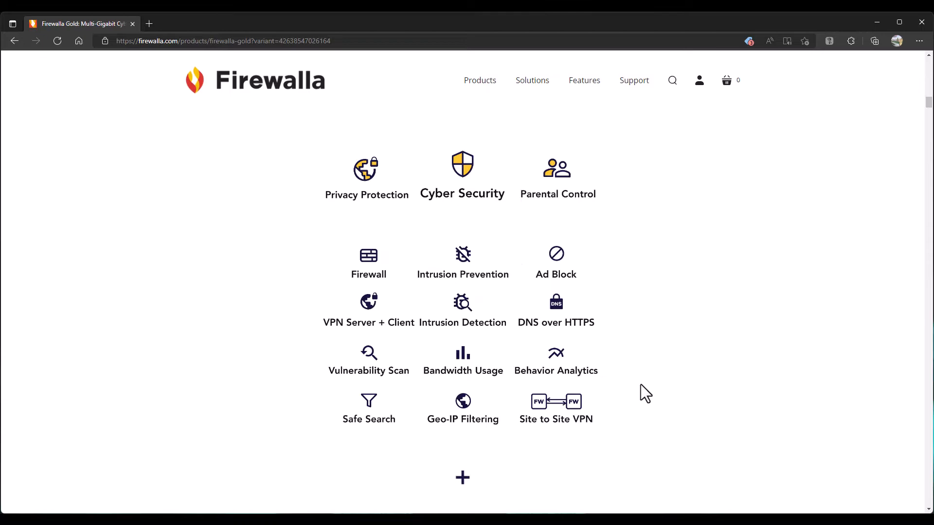
pyautogui.scroll(-3, 641, 385)
pyautogui.scroll(-3, 646, 385)
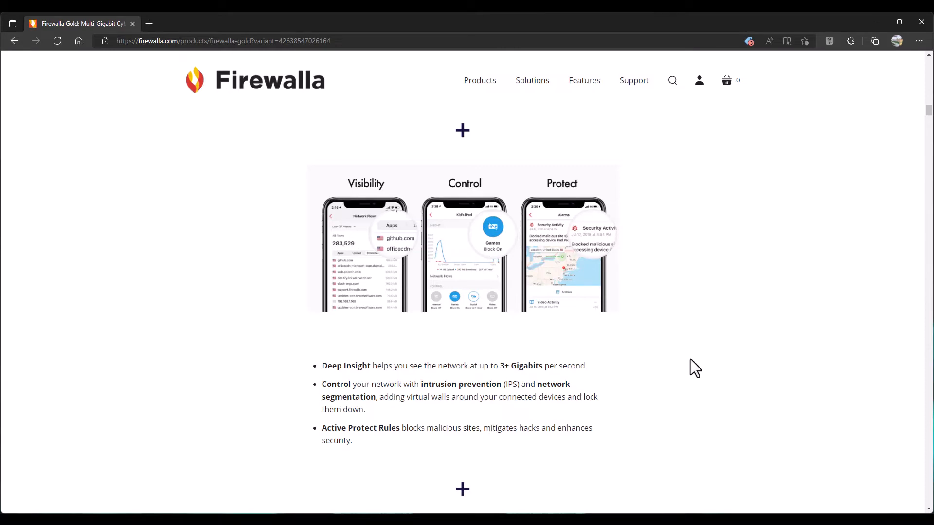
pyautogui.scroll(-3, 695, 367)
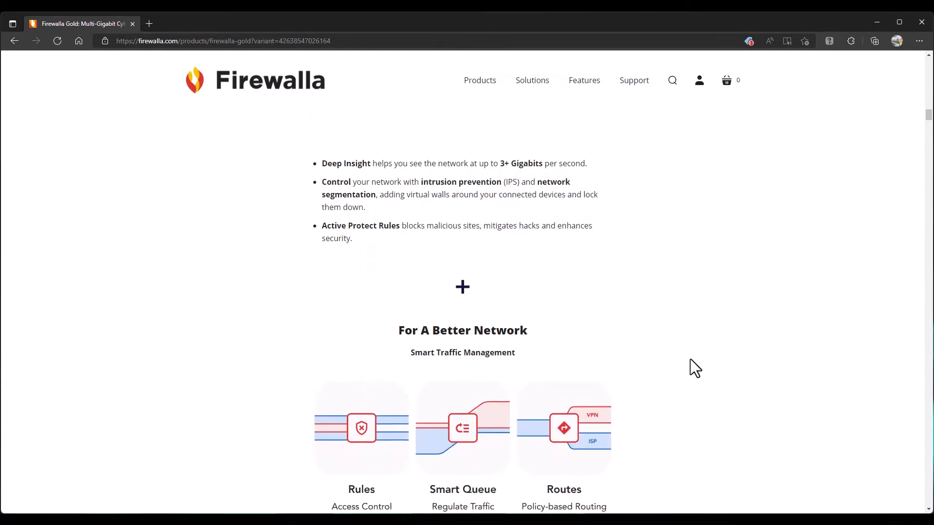
pyautogui.scroll(-2, 695, 368)
pyautogui.scroll(-2, 696, 368)
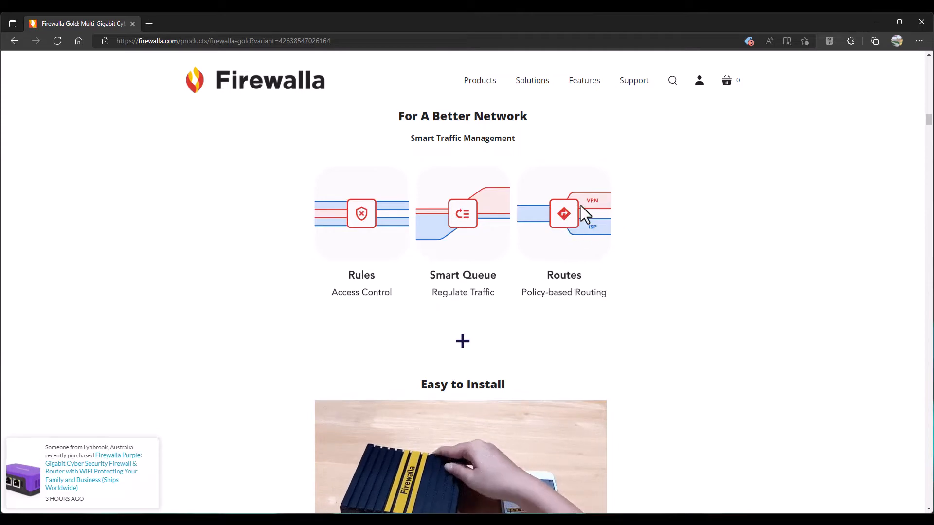
pyautogui.scroll(-4, 660, 314)
pyautogui.scroll(-4, 660, 313)
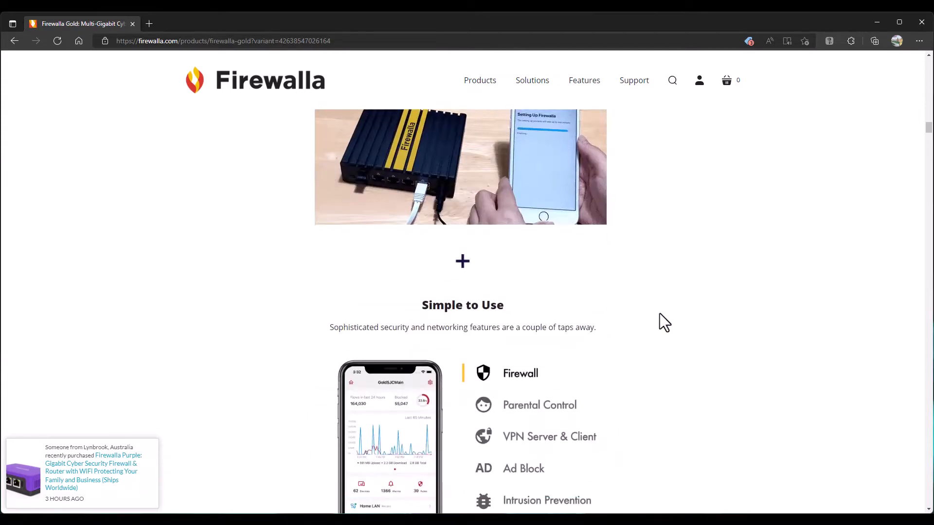
pyautogui.scroll(-3, 665, 323)
pyautogui.scroll(-3, 664, 322)
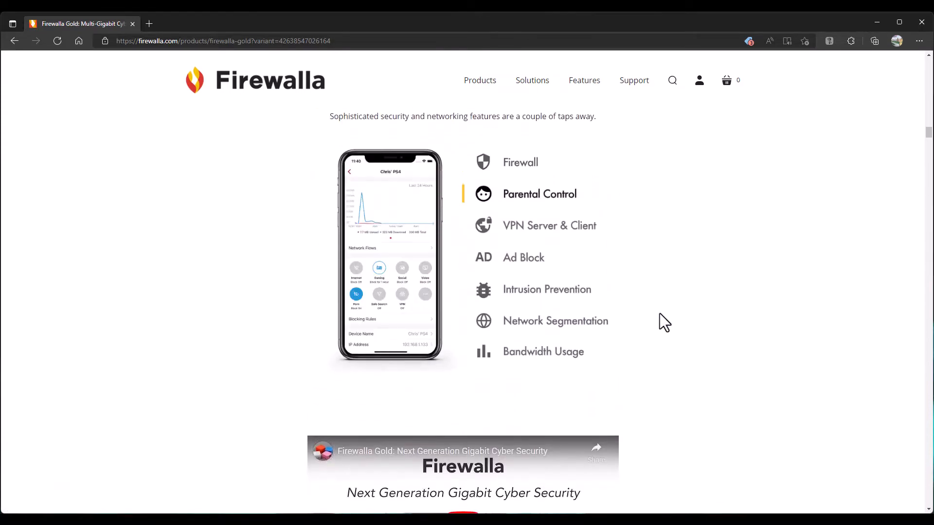
pyautogui.scroll(-3, 672, 326)
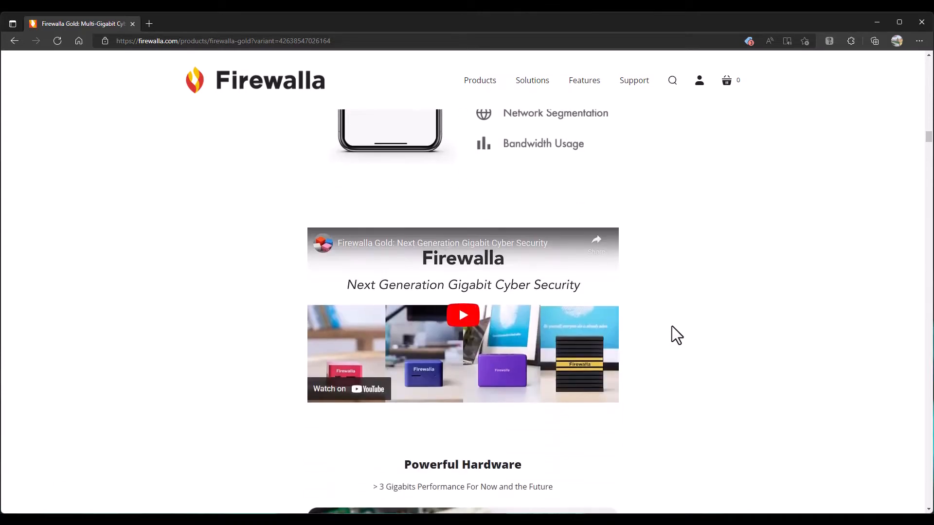
pyautogui.scroll(-1, 673, 326)
pyautogui.scroll(-3, 672, 326)
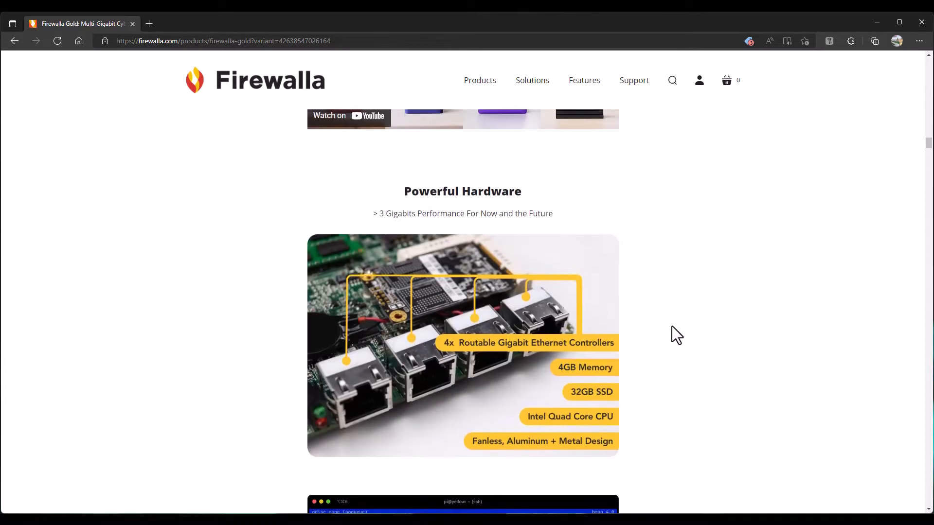
pyautogui.scroll(-1, 672, 326)
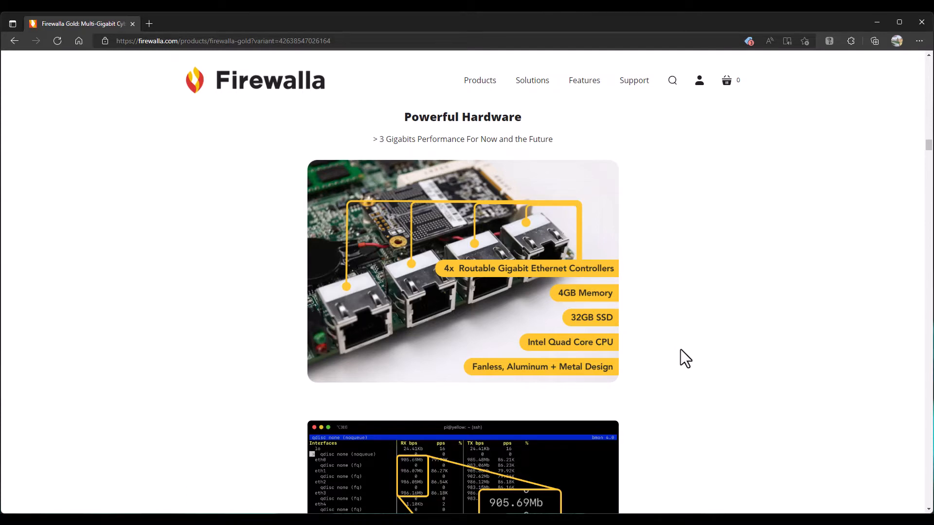
pyautogui.scroll(-3, 679, 347)
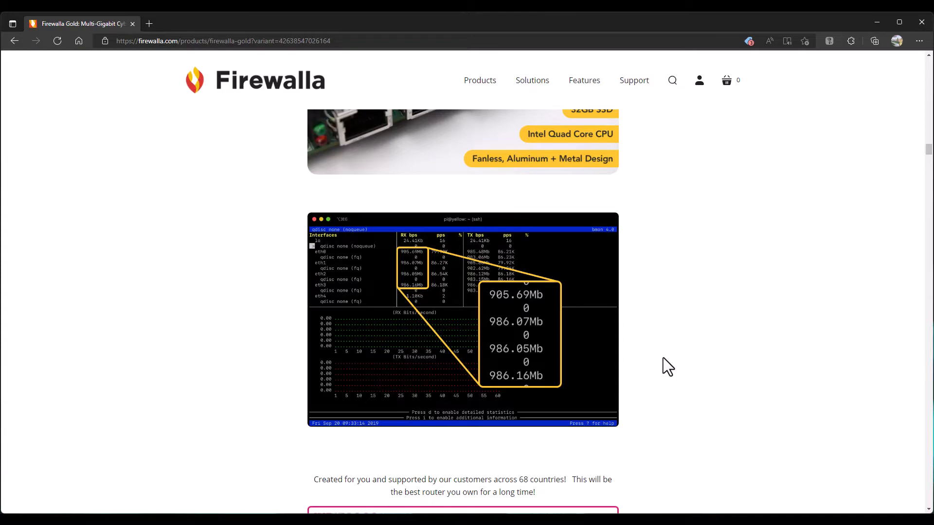
pyautogui.scroll(-2, 668, 368)
pyautogui.scroll(-3, 668, 367)
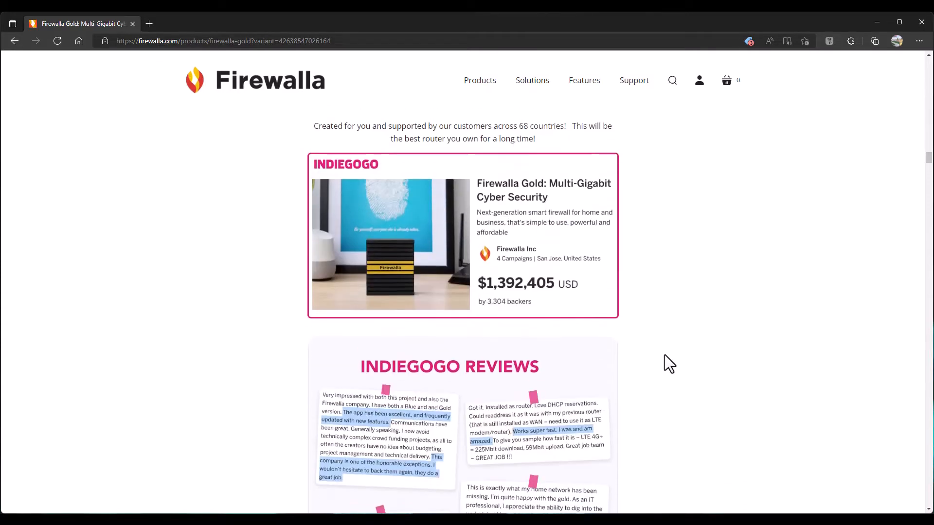
pyautogui.scroll(-3, 669, 363)
pyautogui.scroll(-4, 669, 364)
pyautogui.scroll(-5, 671, 386)
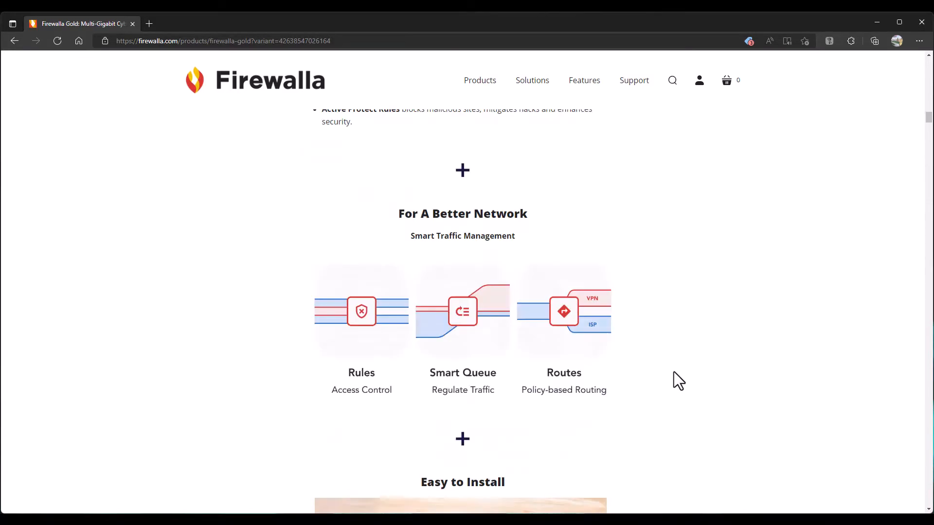
pyautogui.scroll(8, 672, 361)
pyautogui.scroll(6, 672, 361)
pyautogui.scroll(4, 672, 361)
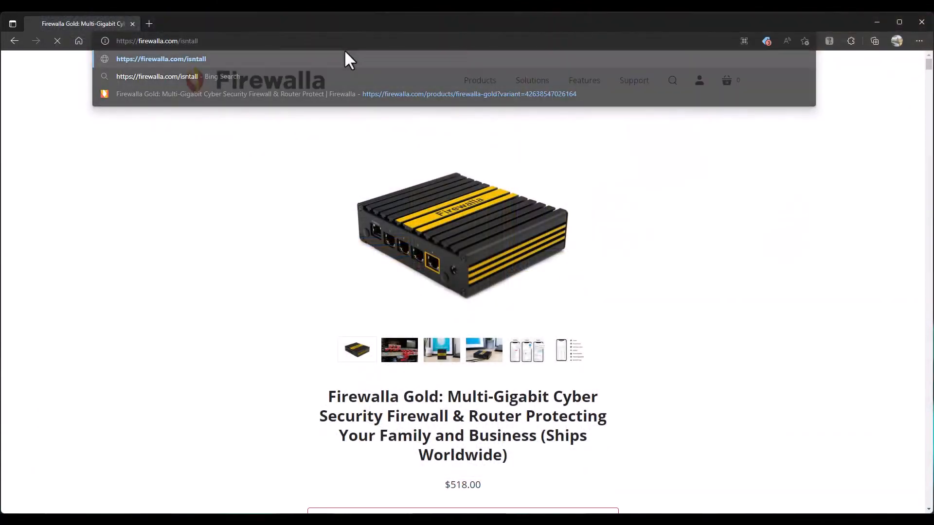
# - Correct the mistyped address path to 'install' and load the Firewalla install page
pyautogui.press('Return')
pyautogui.click(232, 41)
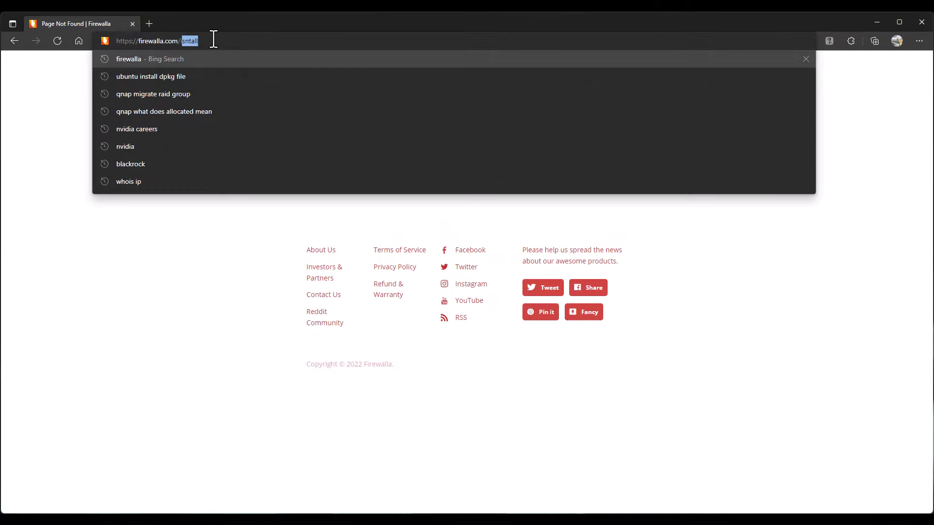
pyautogui.write('insta')
pyautogui.press('Return')
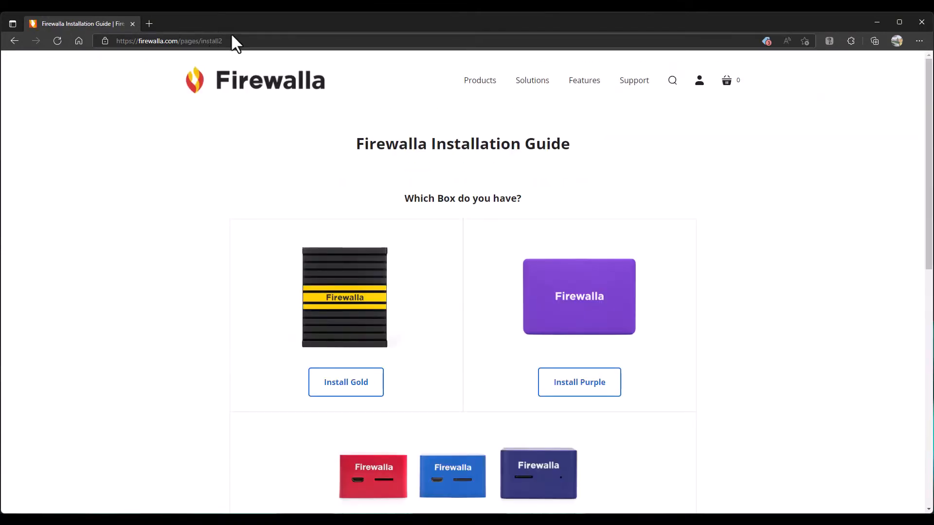
pyautogui.scroll(-4, 725, 270)
pyautogui.scroll(-3, 724, 271)
pyautogui.scroll(-2, 724, 267)
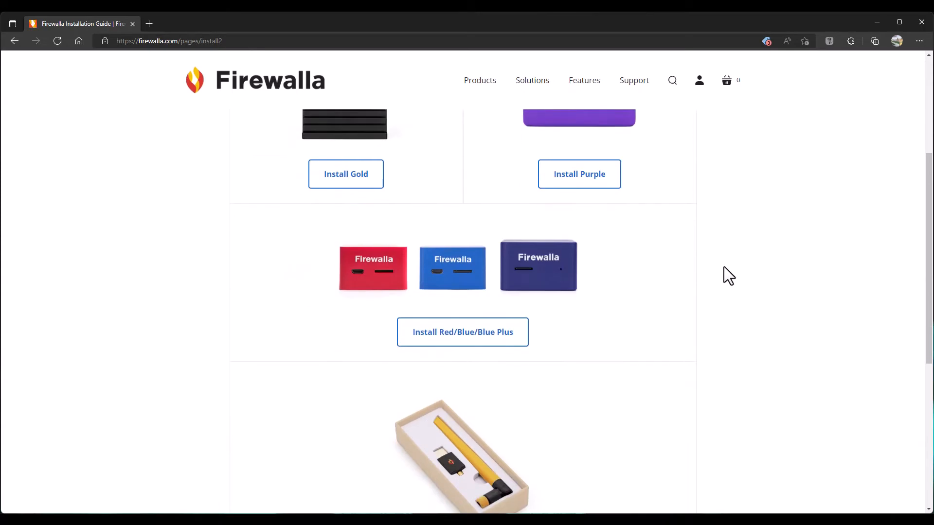
pyautogui.scroll(-3, 725, 266)
pyautogui.scroll(-4, 697, 374)
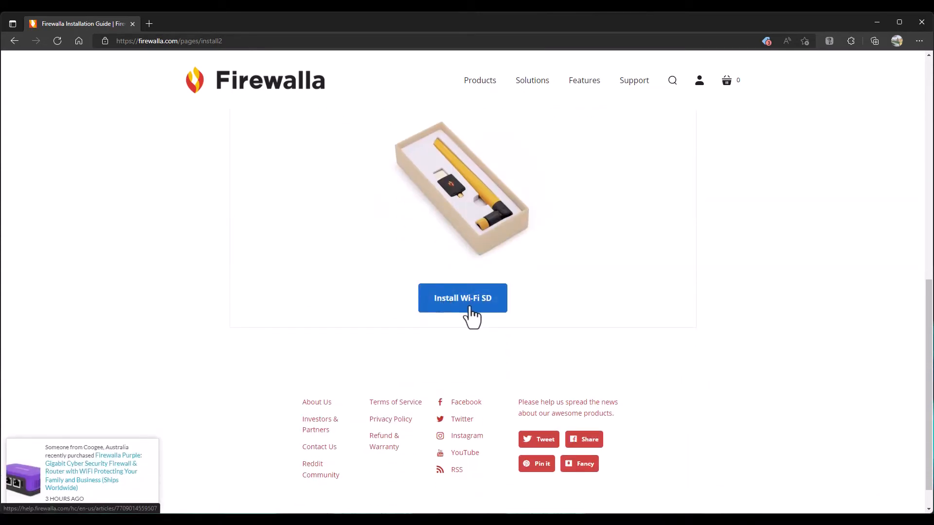
pyautogui.scroll(3, 747, 331)
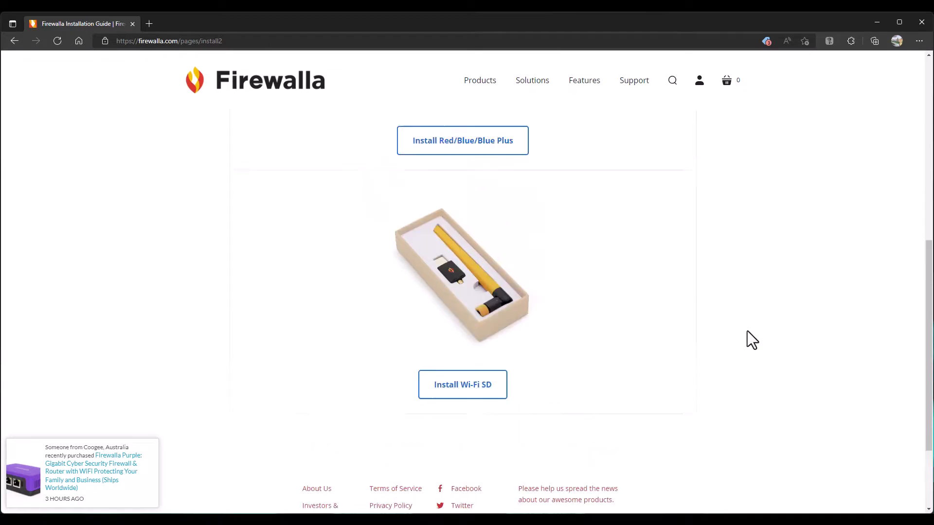
pyautogui.scroll(4, 747, 330)
pyautogui.scroll(3, 748, 331)
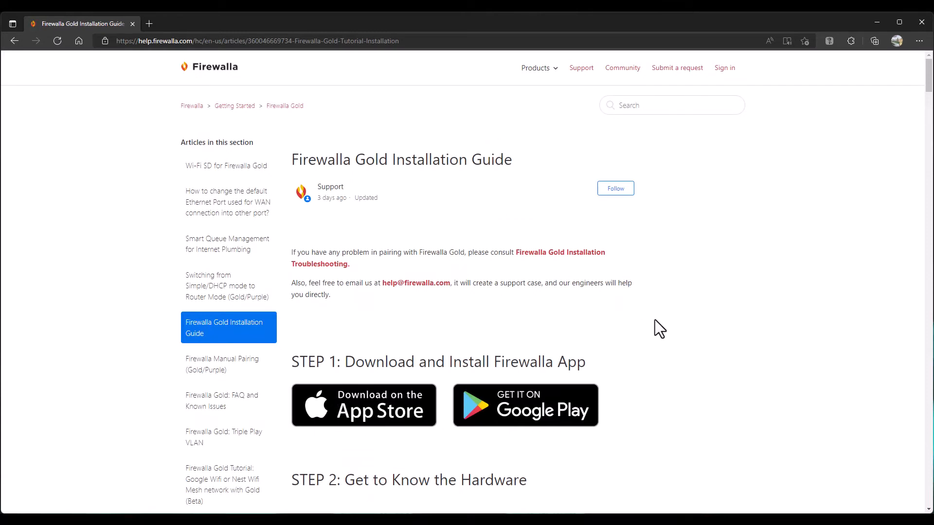
pyautogui.scroll(-3, 670, 316)
pyautogui.scroll(-2, 670, 316)
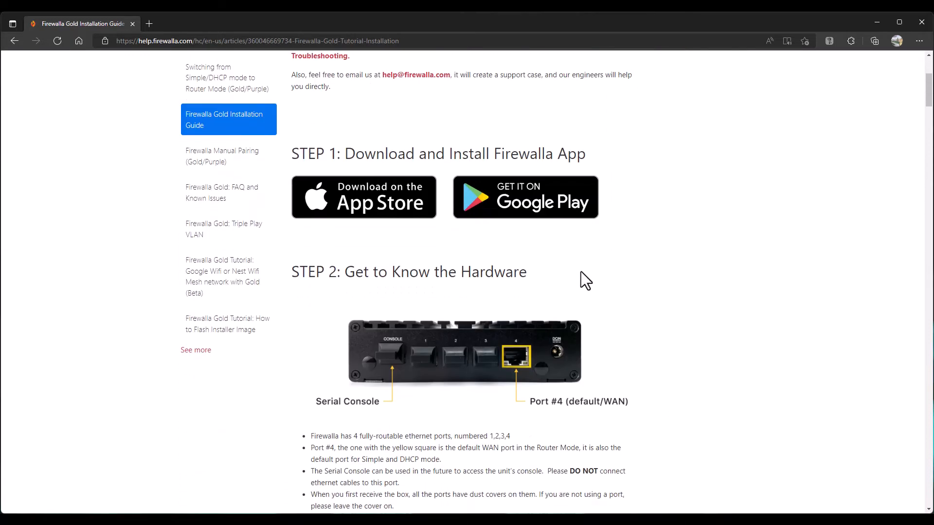
# - Highlight the STEP 1: Download and Install Firewalla App heading text
pyautogui.moveTo(315, 155); pyautogui.dragTo(587, 155)
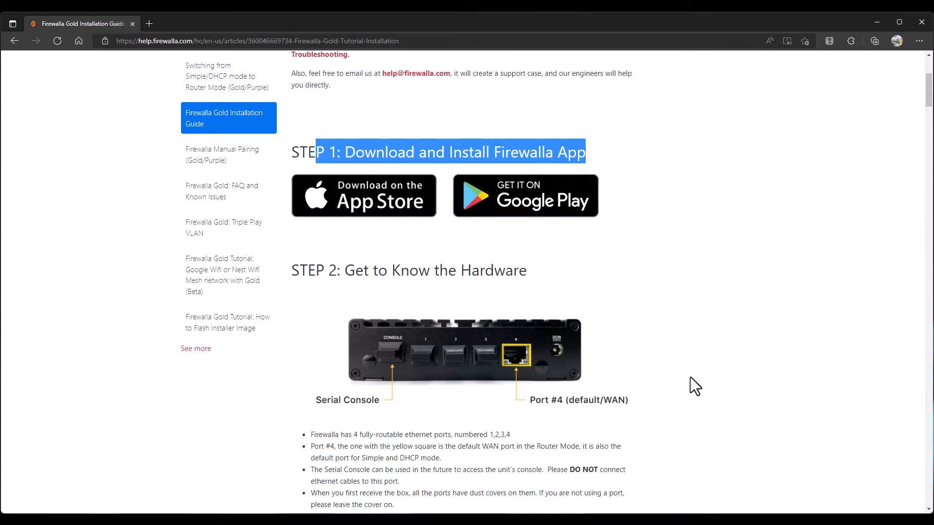
pyautogui.scroll(-2, 691, 378)
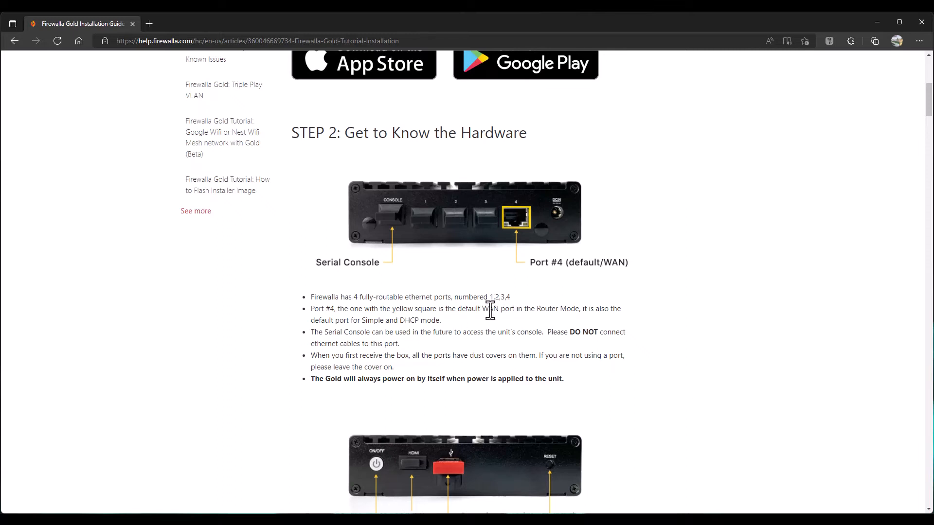
# - Highlight the default WAN port phrase and the Serial Console bullet, then clear the selection
pyautogui.moveTo(446, 309); pyautogui.dragTo(583, 310)
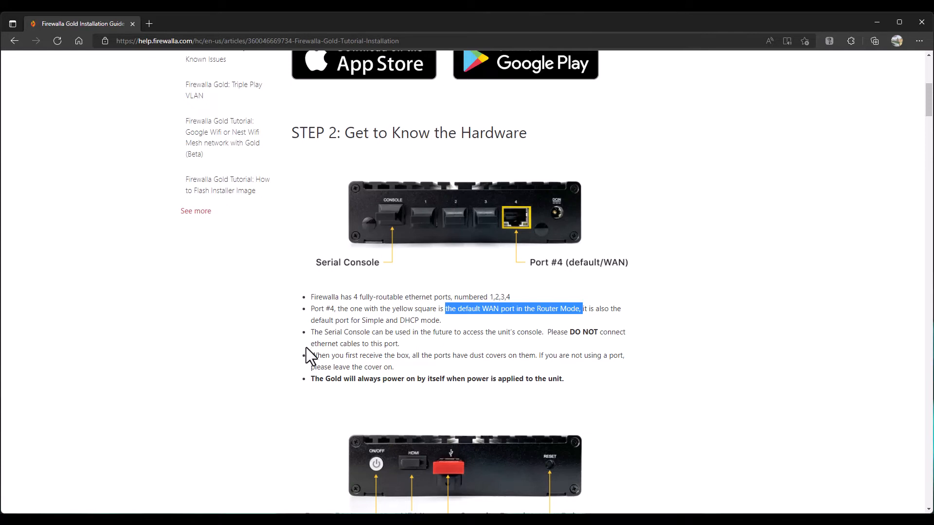
pyautogui.moveTo(314, 332); pyautogui.dragTo(421, 346)
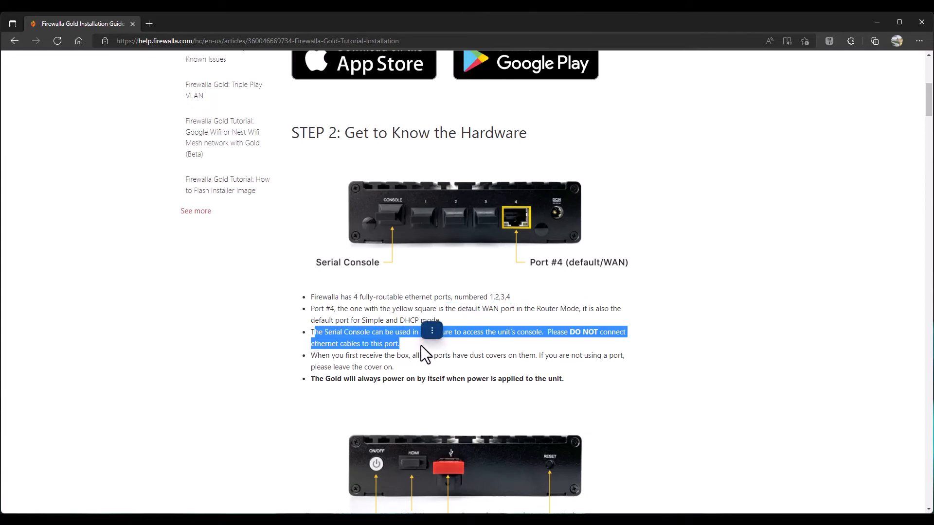
pyautogui.click(445, 341)
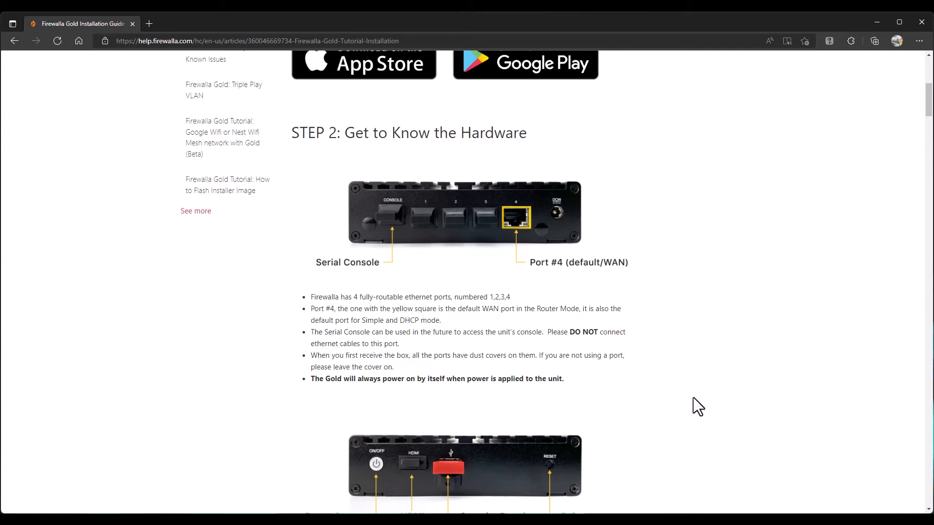
pyautogui.scroll(-3, 698, 406)
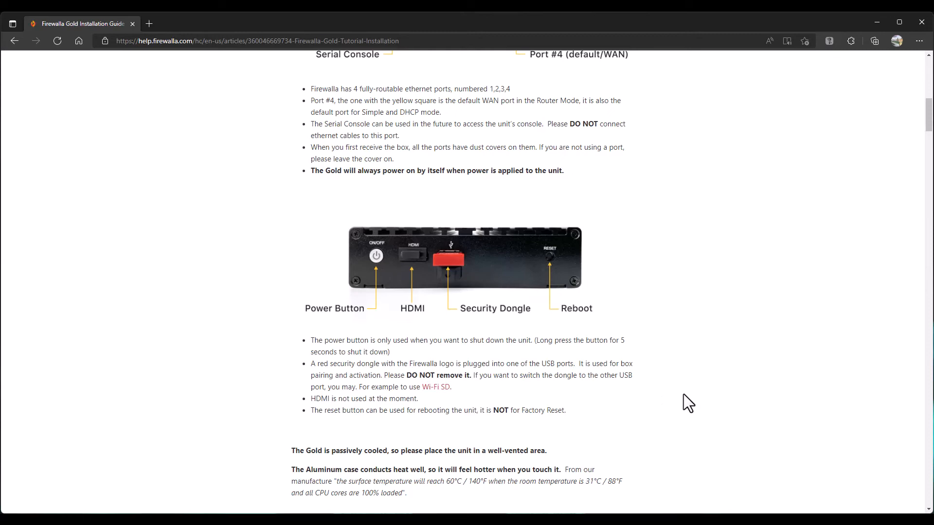
pyautogui.scroll(-3, 685, 388)
pyautogui.scroll(-5, 690, 379)
pyautogui.scroll(-2, 691, 379)
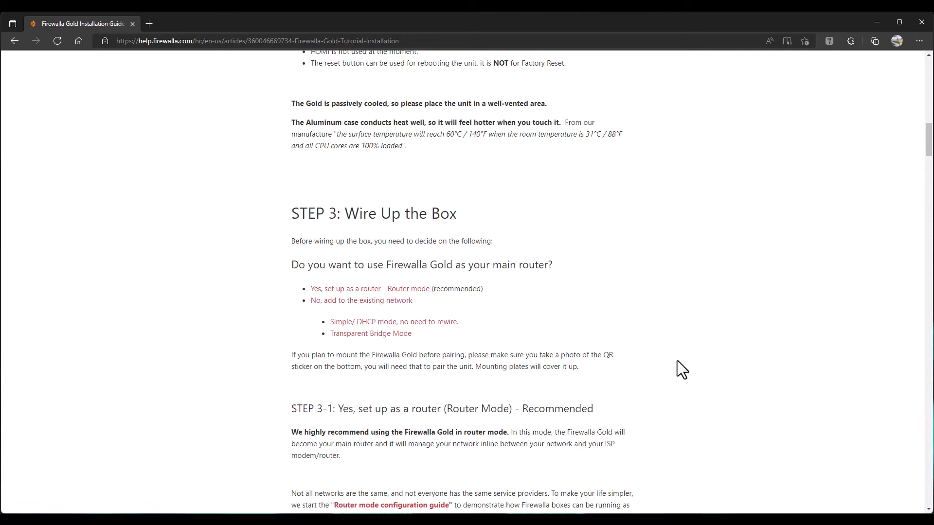
pyautogui.scroll(-3, 678, 351)
pyautogui.scroll(-3, 678, 350)
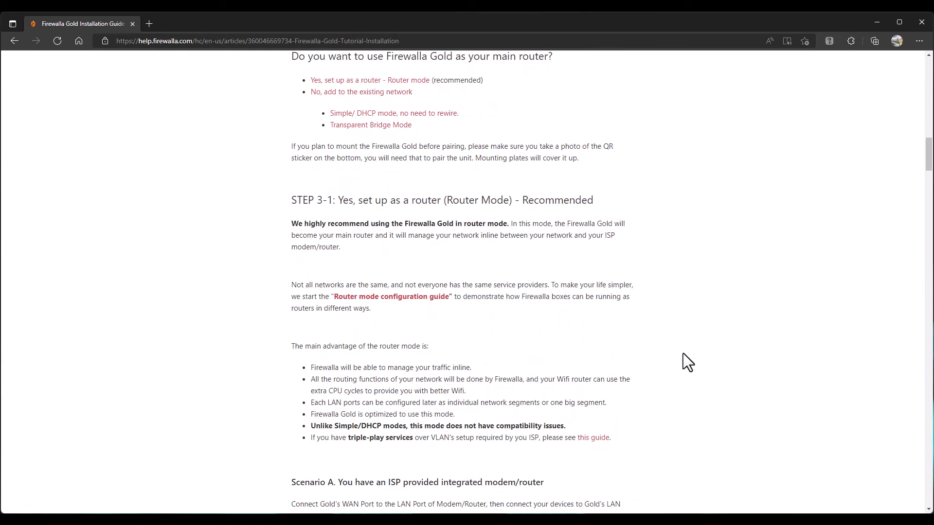
pyautogui.scroll(-3, 682, 372)
pyautogui.scroll(-3, 689, 359)
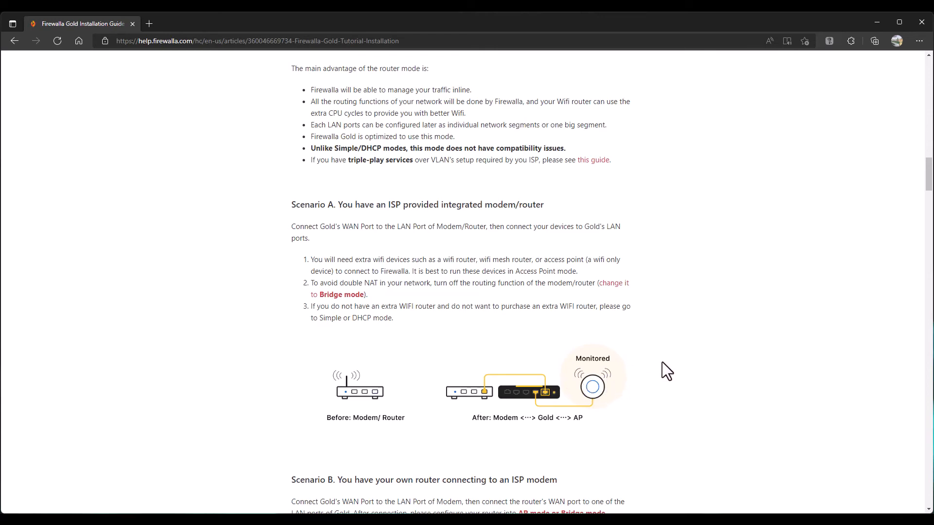
pyautogui.scroll(-4, 666, 371)
pyautogui.scroll(-3, 667, 371)
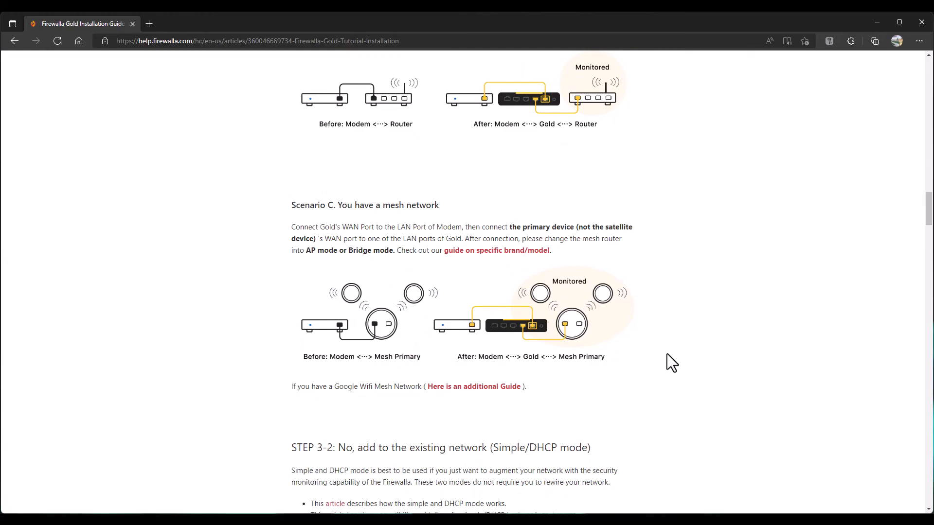
pyautogui.scroll(-2, 667, 354)
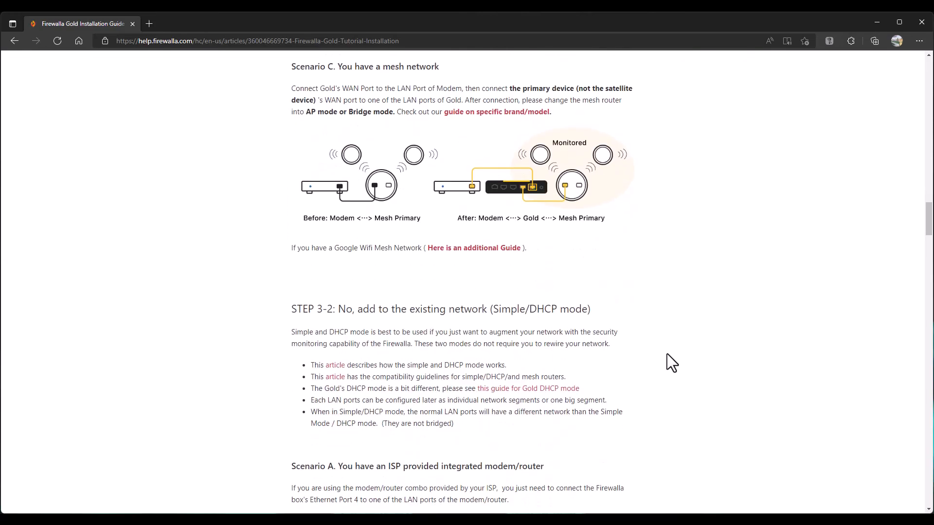
pyautogui.scroll(-3, 667, 354)
pyautogui.scroll(-3, 667, 354)
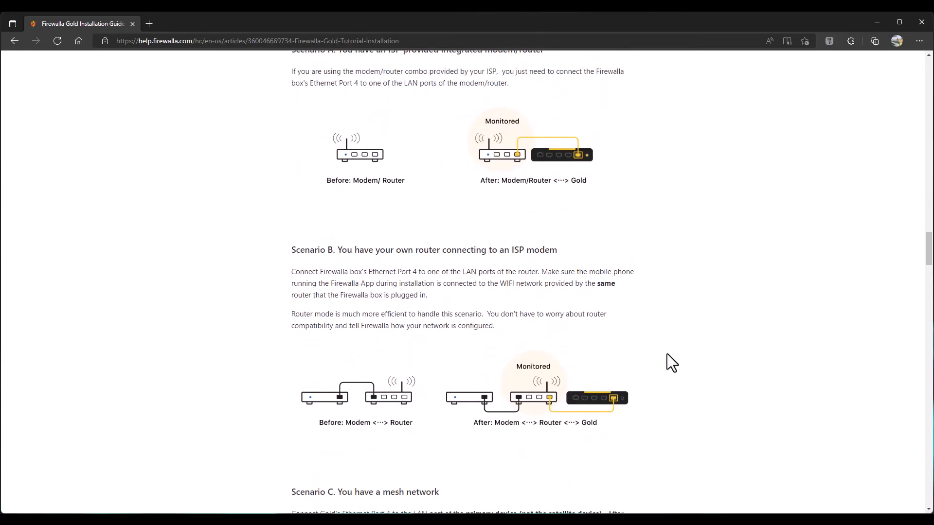
pyautogui.scroll(-3, 667, 354)
pyautogui.scroll(-4, 668, 354)
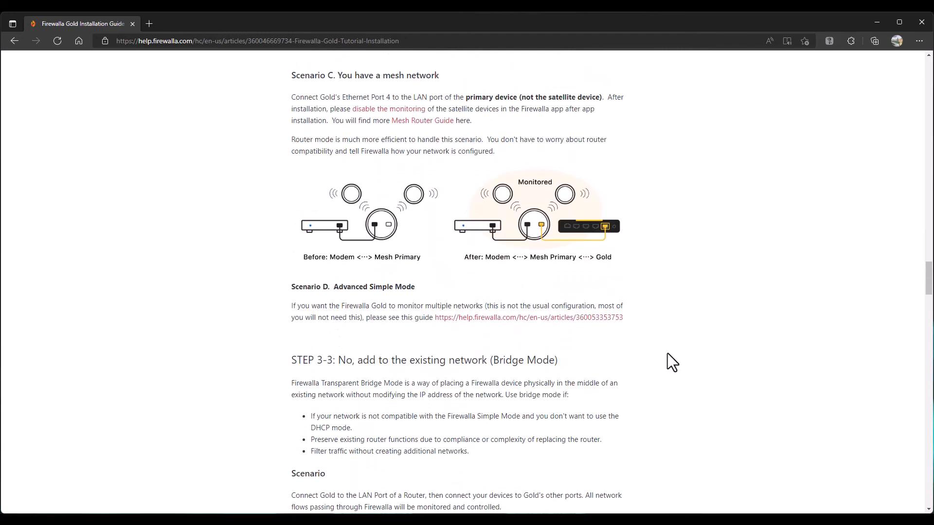
pyautogui.scroll(-4, 668, 354)
pyautogui.scroll(-3, 668, 354)
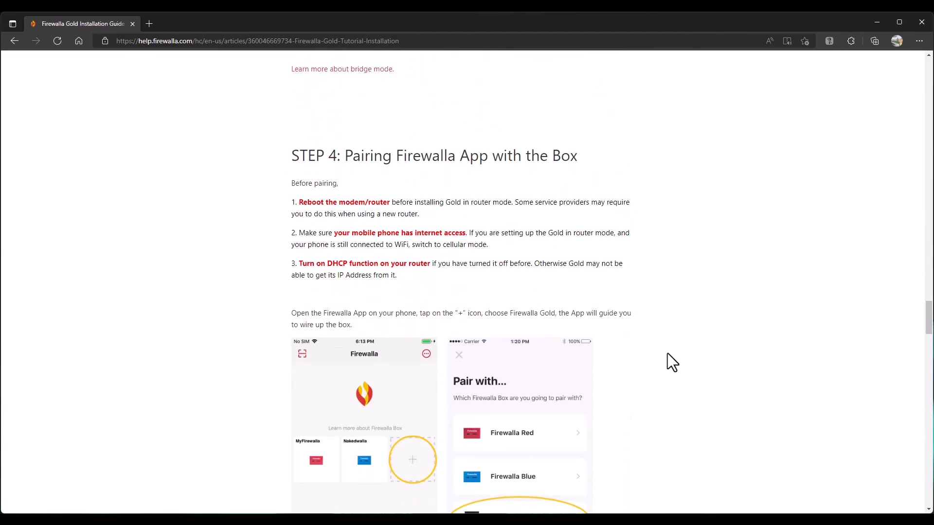
pyautogui.scroll(-3, 668, 353)
pyautogui.scroll(-1, 668, 354)
pyautogui.scroll(-4, 668, 353)
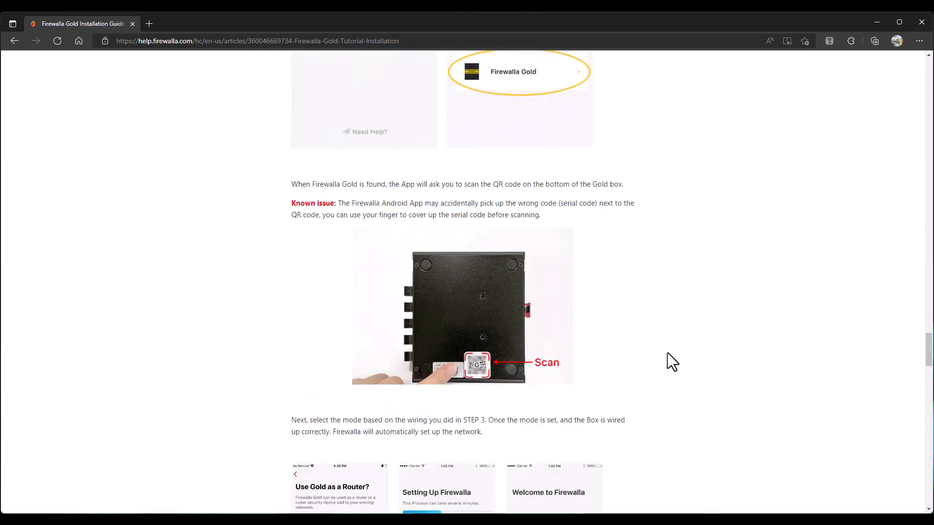
pyautogui.scroll(-1, 668, 353)
pyautogui.scroll(-3, 668, 352)
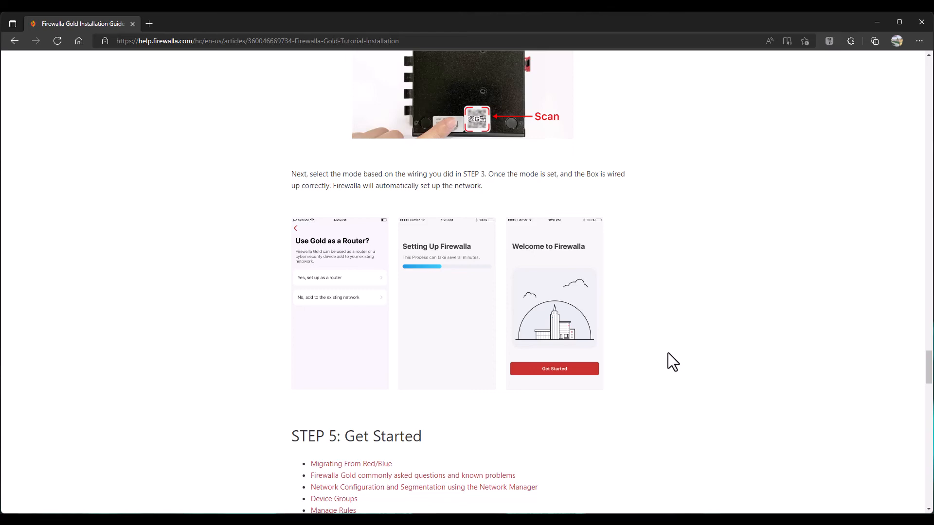
pyautogui.scroll(-3, 668, 353)
pyautogui.scroll(-1, 668, 351)
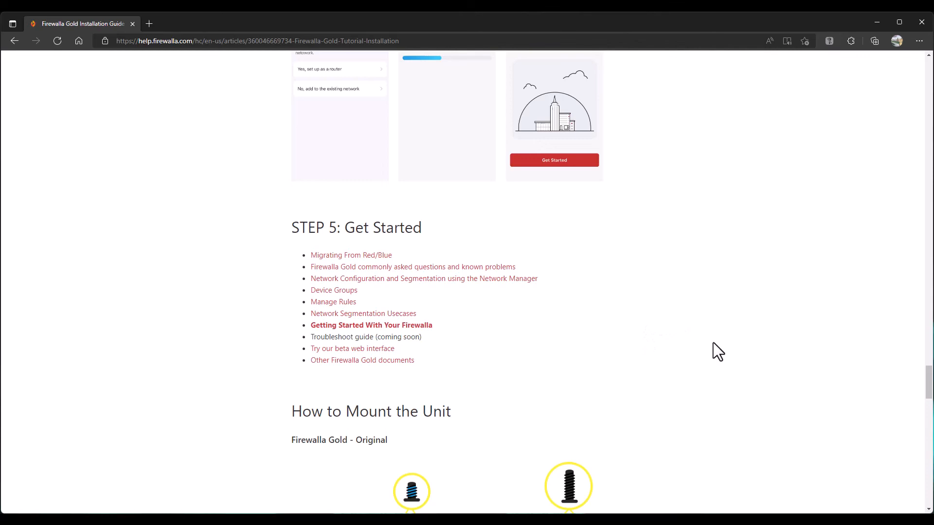
pyautogui.scroll(-2, 714, 342)
pyautogui.scroll(-3, 700, 338)
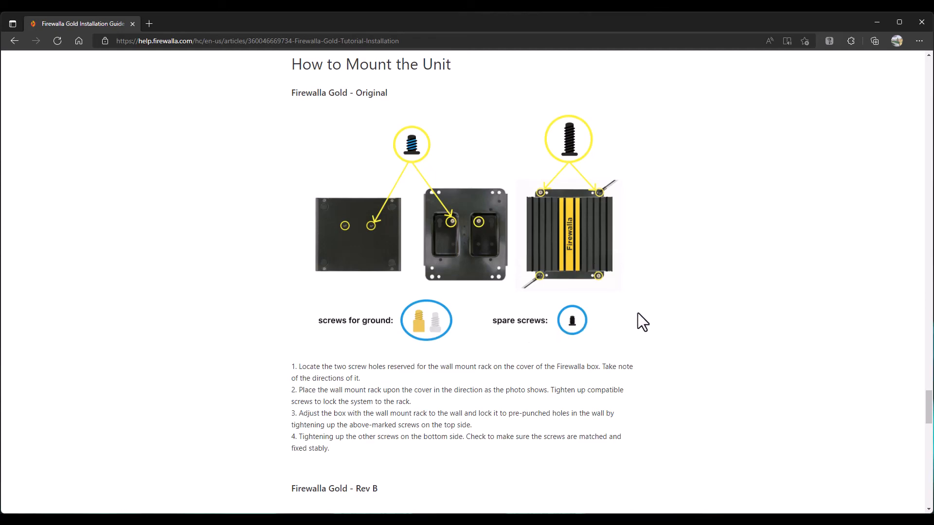
pyautogui.scroll(2, 700, 294)
pyautogui.scroll(-2, 698, 297)
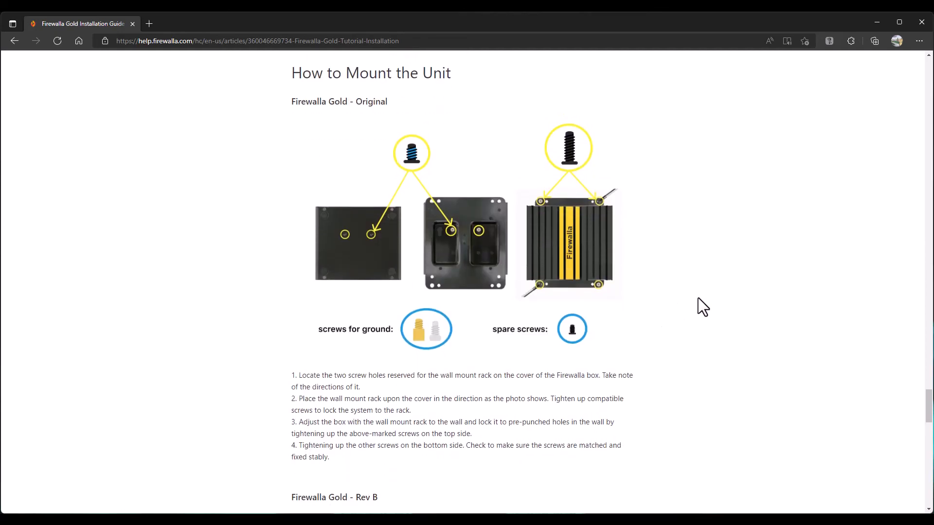
pyautogui.scroll(-1, 698, 298)
pyautogui.scroll(1, 698, 298)
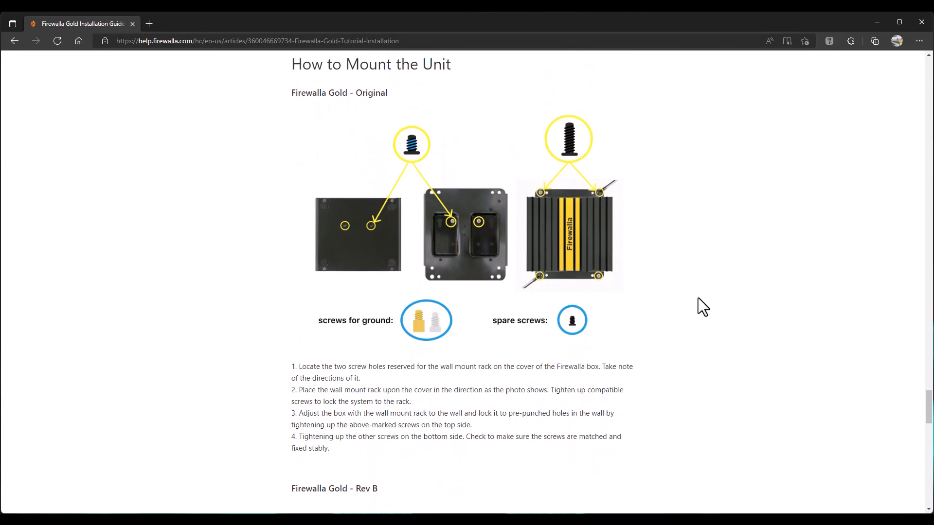
pyautogui.scroll(-3, 699, 299)
pyautogui.scroll(-1, 698, 297)
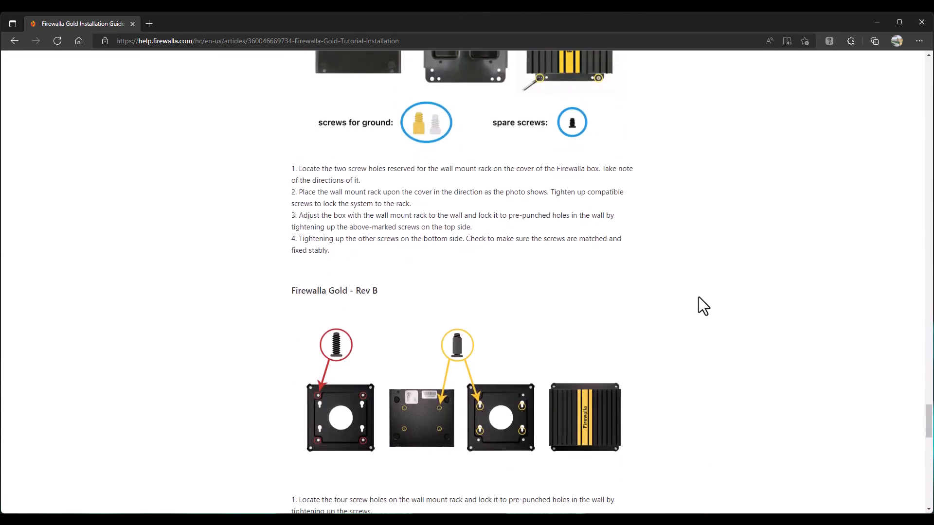
pyautogui.scroll(-5, 700, 295)
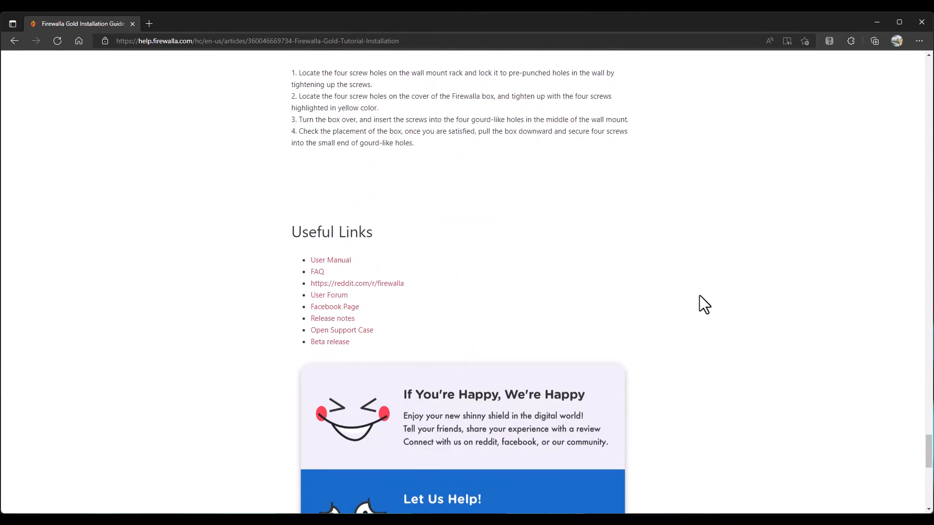
pyautogui.scroll(-5, 701, 296)
pyautogui.scroll(-3, 700, 296)
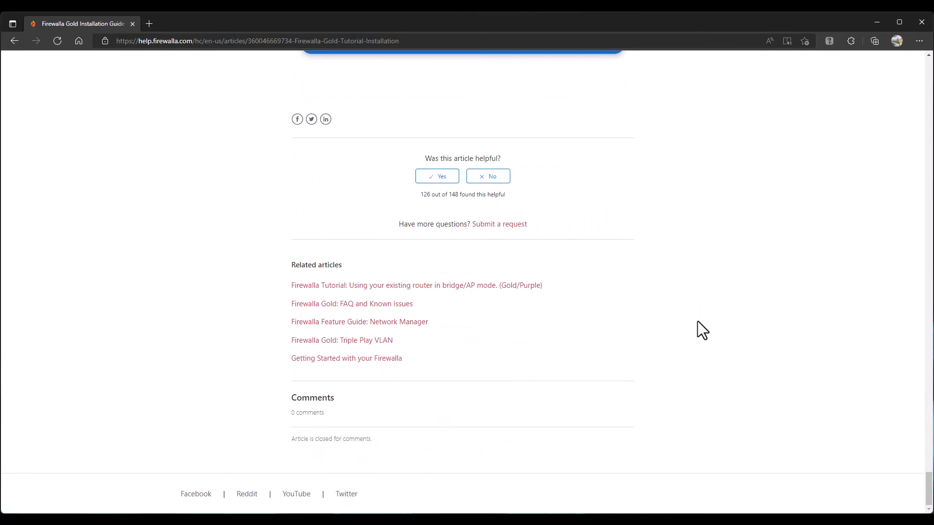
pyautogui.scroll(8, 698, 321)
pyautogui.scroll(10, 703, 302)
pyautogui.scroll(10, 703, 300)
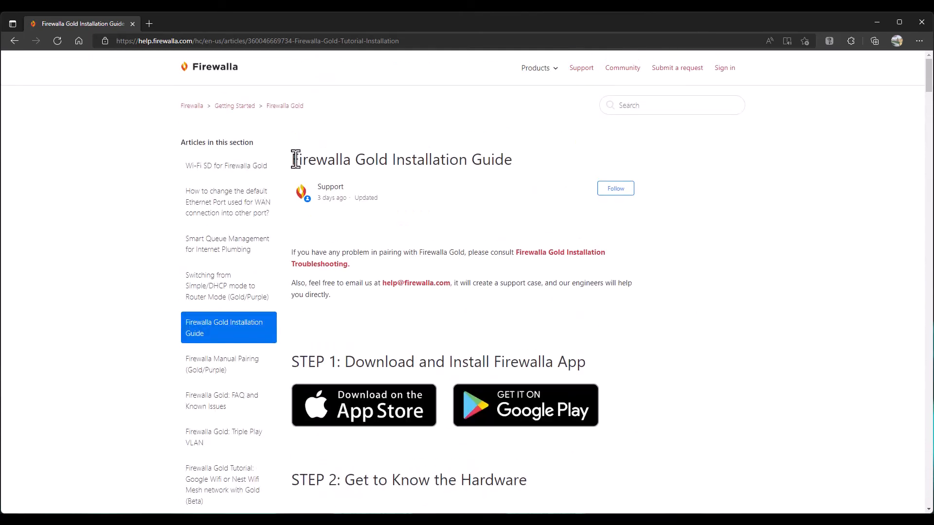
pyautogui.moveTo(292, 160); pyautogui.dragTo(530, 170)
pyautogui.click(757, 346)
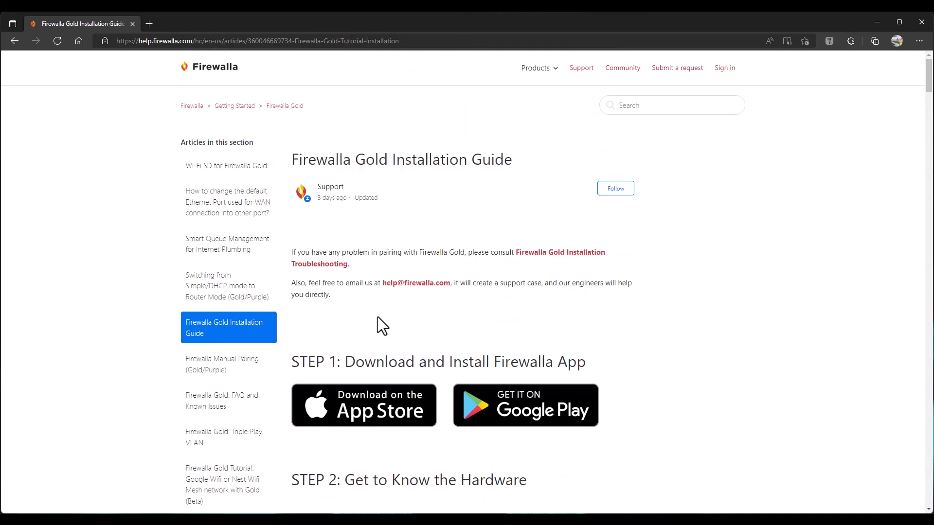